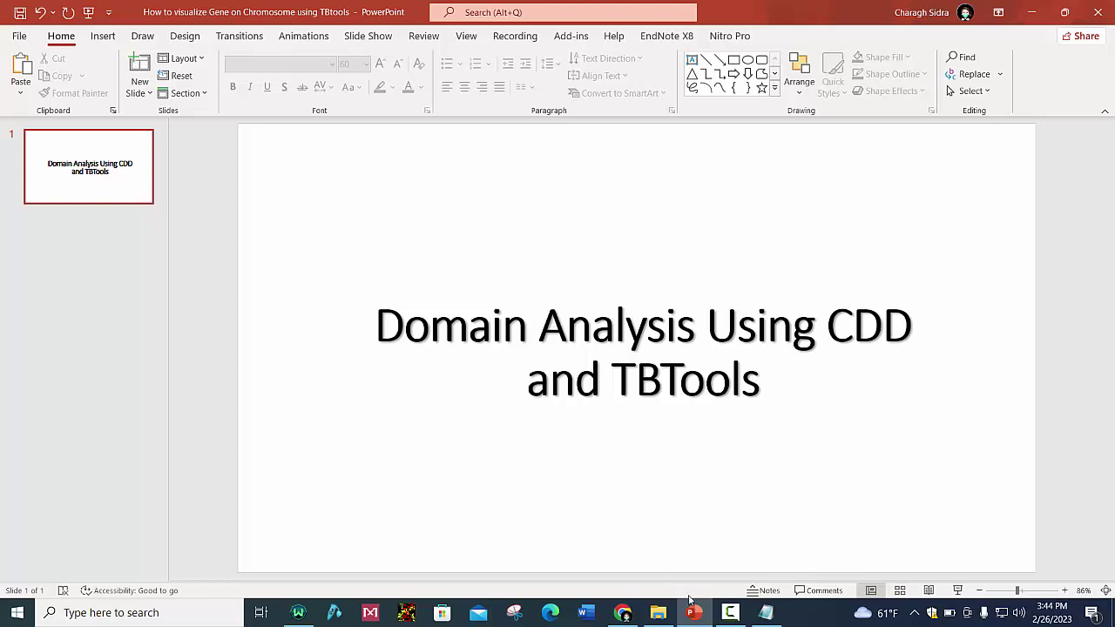
Minimize the 'Domain Analysis Using CDD and TBTools' presentation to reveal the desktop.
click(694, 612)
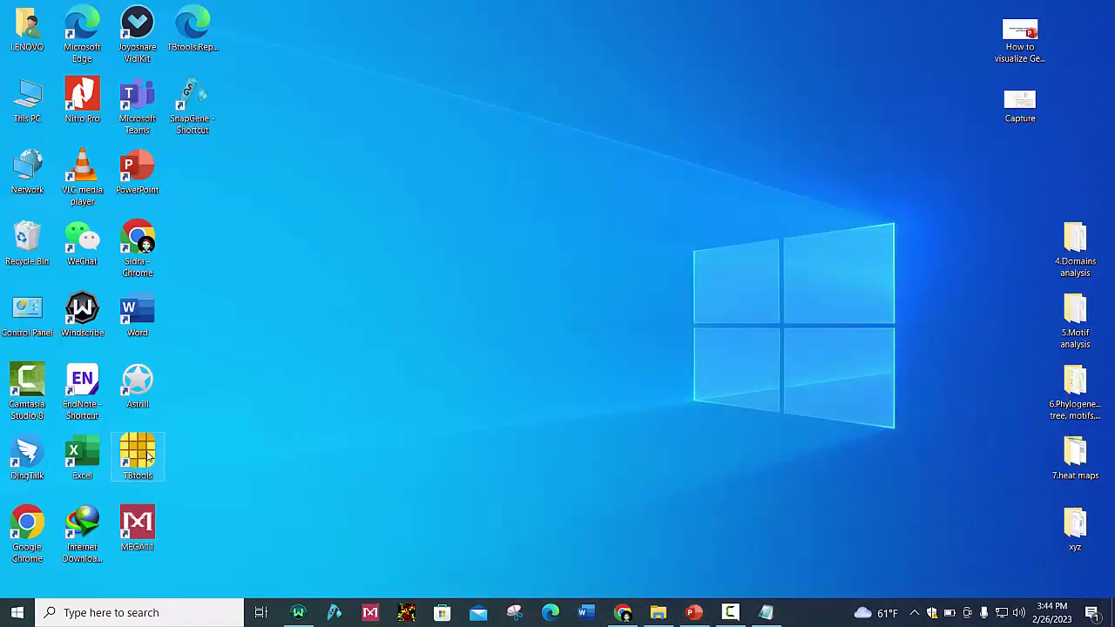
Launch TBtools and open Graphics > BioSequence Structure Illustrator > Visualize Domain Pattern (NCBI Batch-CDD).
double_click(147, 452)
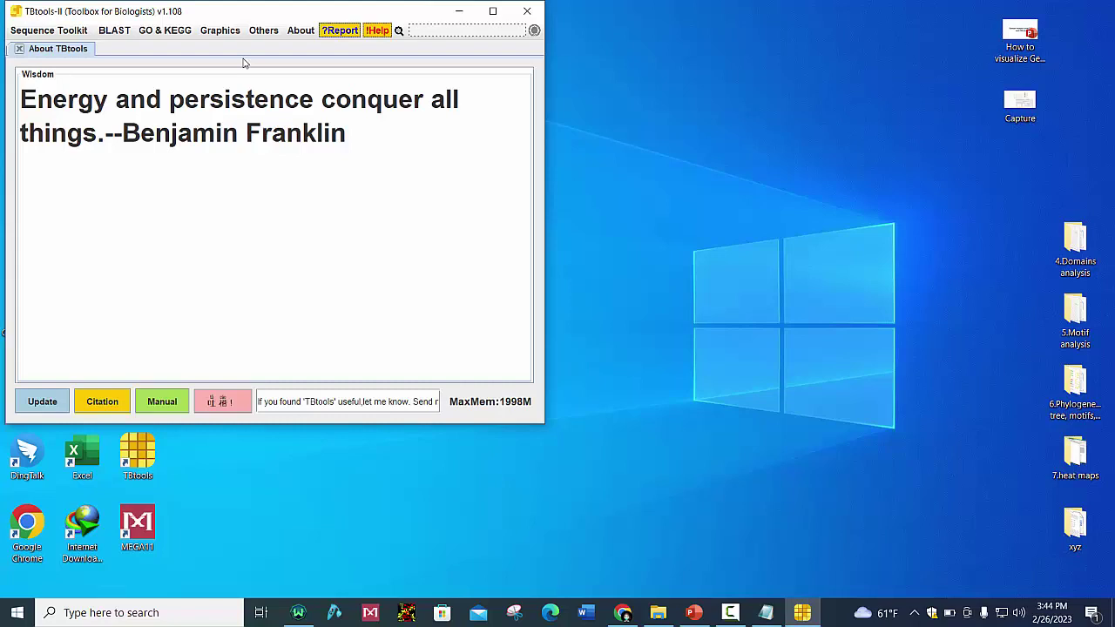
click(229, 35)
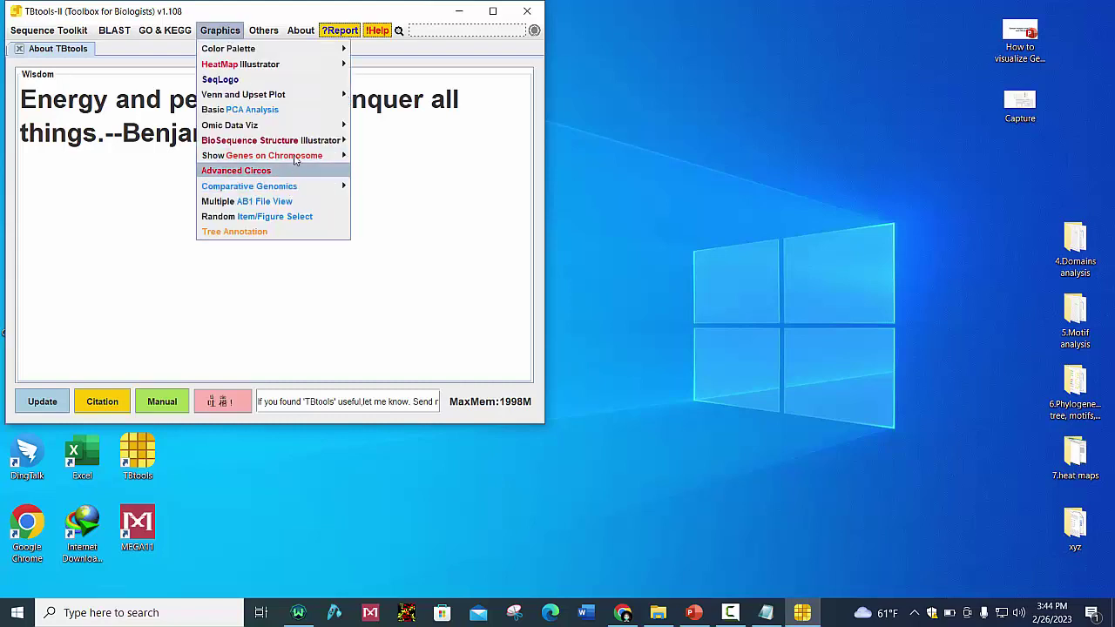
mouse_move(271, 140)
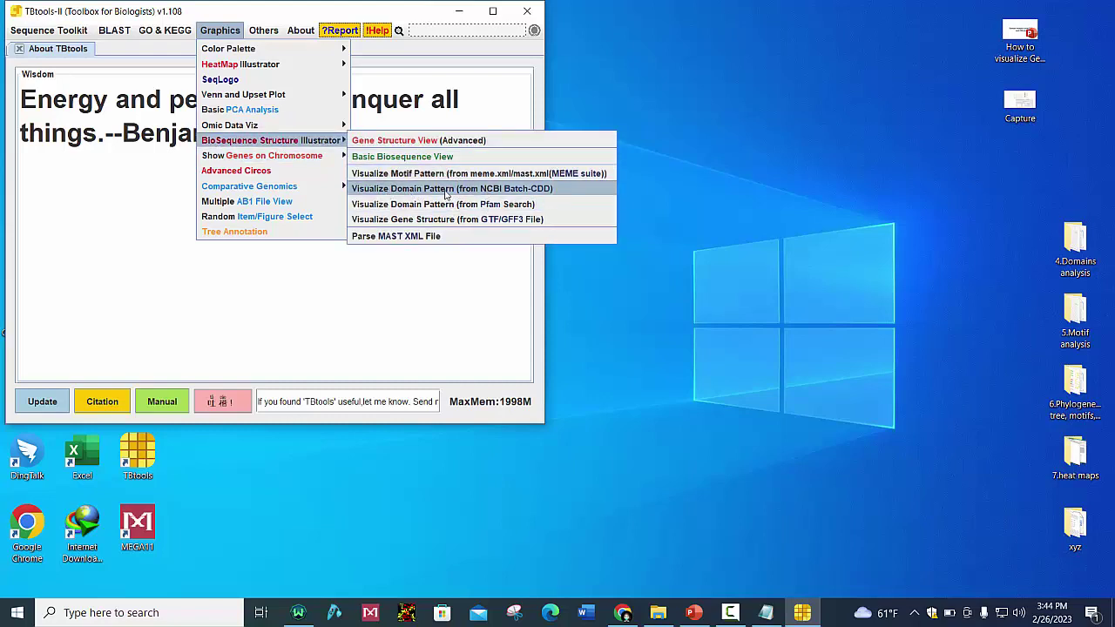
click(546, 193)
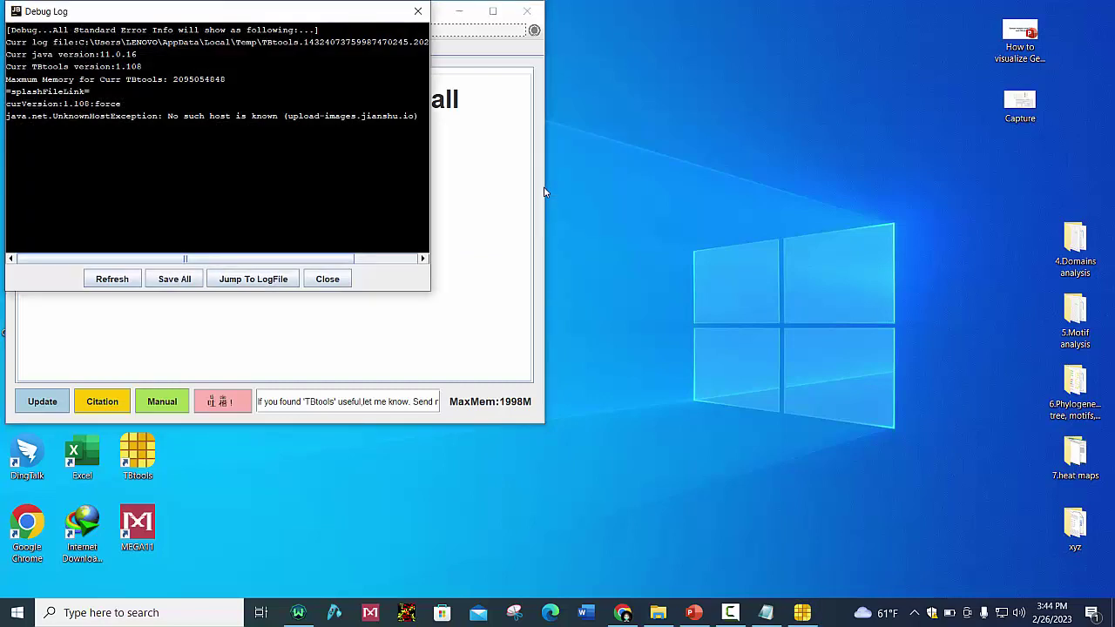
click(328, 279)
click(228, 33)
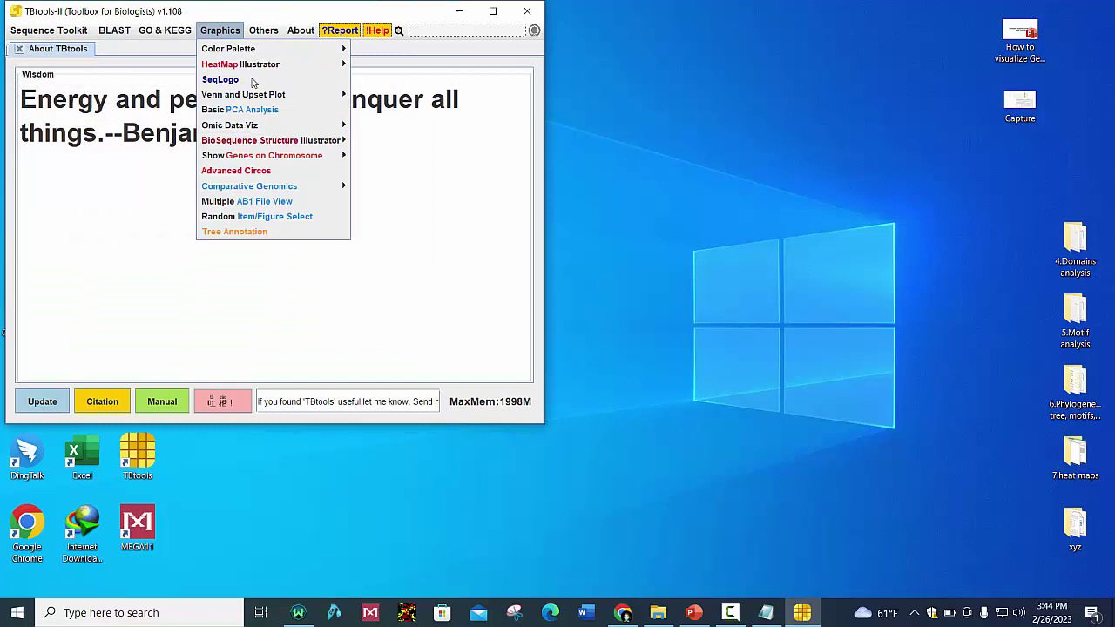
click(533, 193)
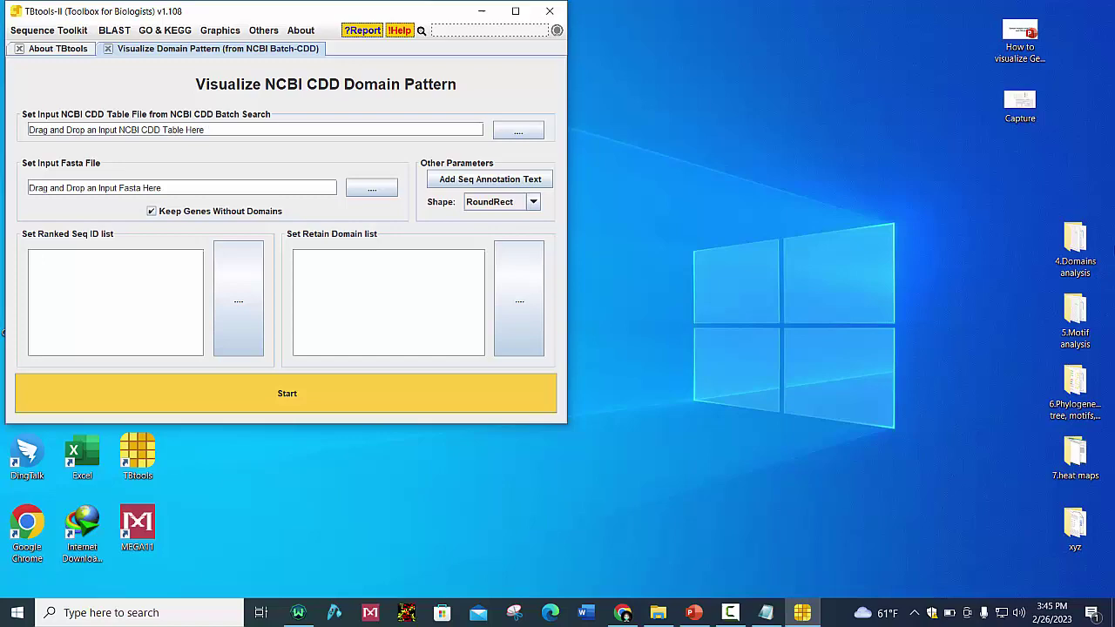
Load hitdata (5).txt as the CDD table and the OsHMA1–OsHMA9 protein file as FASTA input.
double_click(1065, 260)
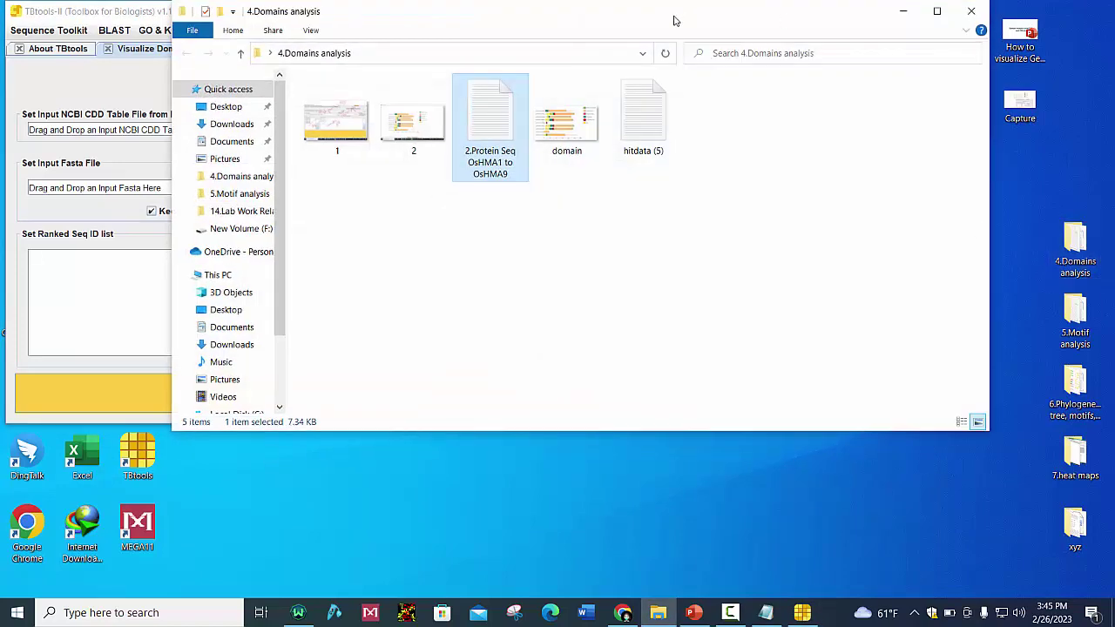
mouse_move(693, 43)
mouse_down()
mouse_move(1049, 87)
mouse_move(1053, 97)
mouse_up()
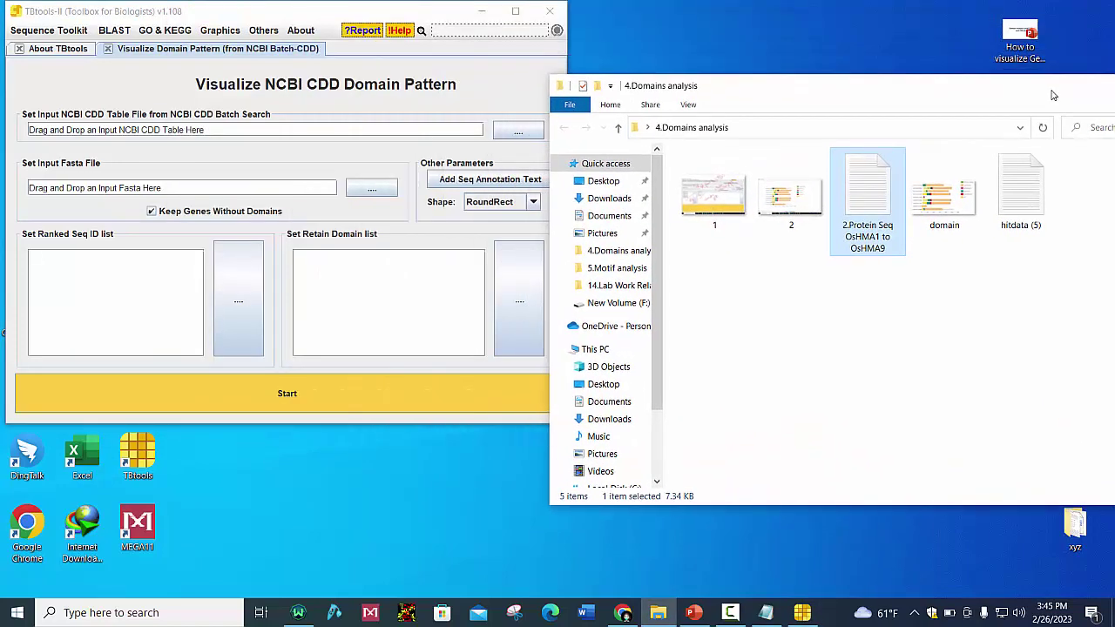
click(1030, 218)
drag(688, 193, 301, 133)
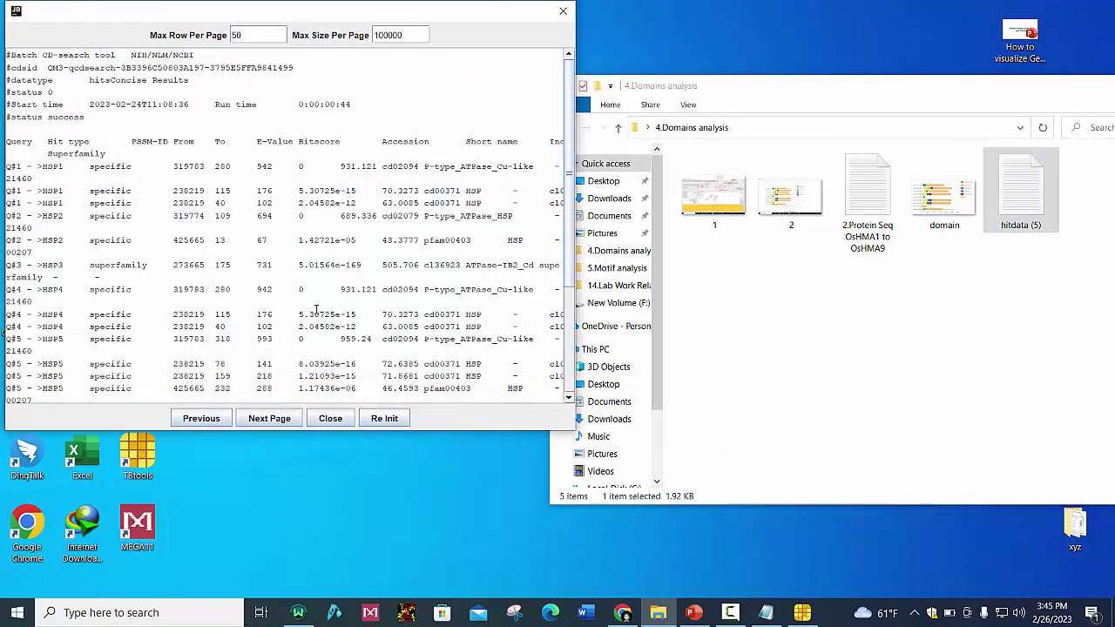
click(336, 419)
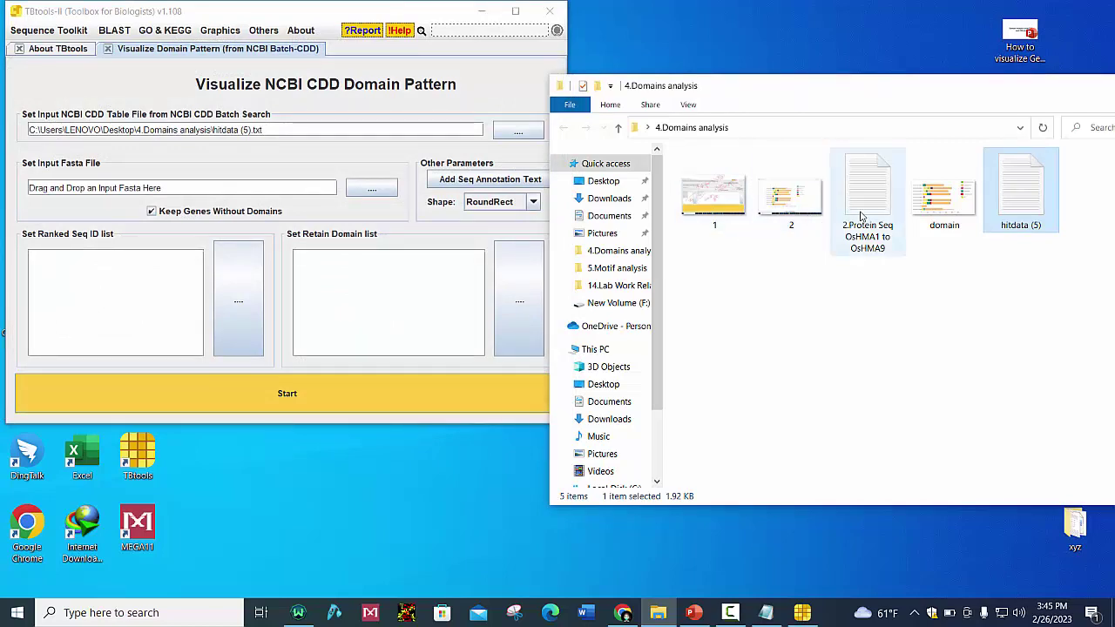
drag(860, 216, 218, 190)
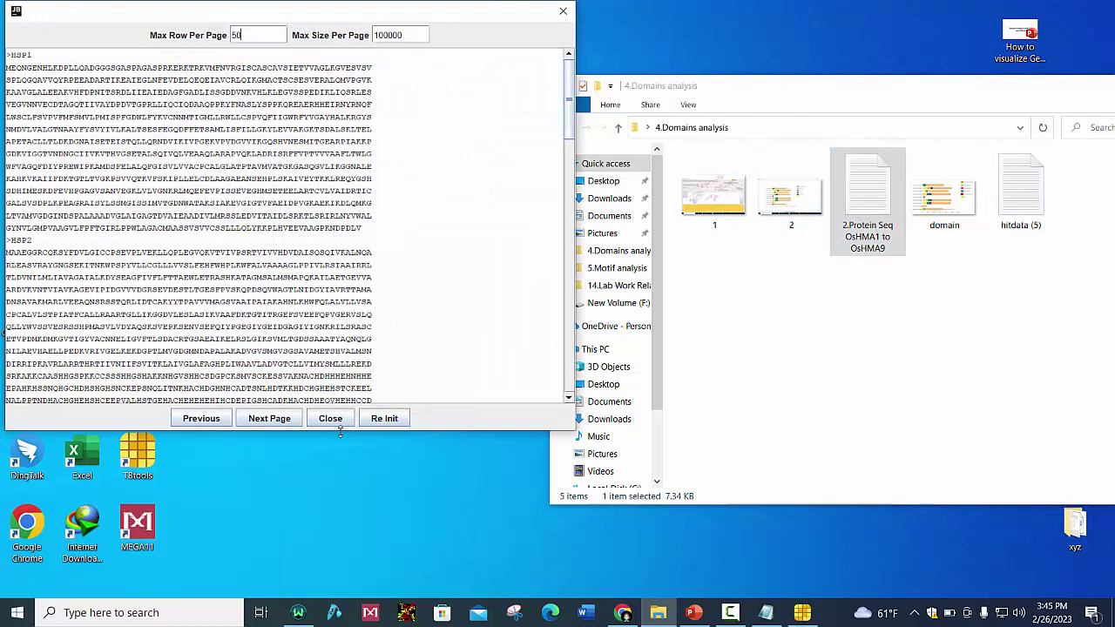
click(331, 419)
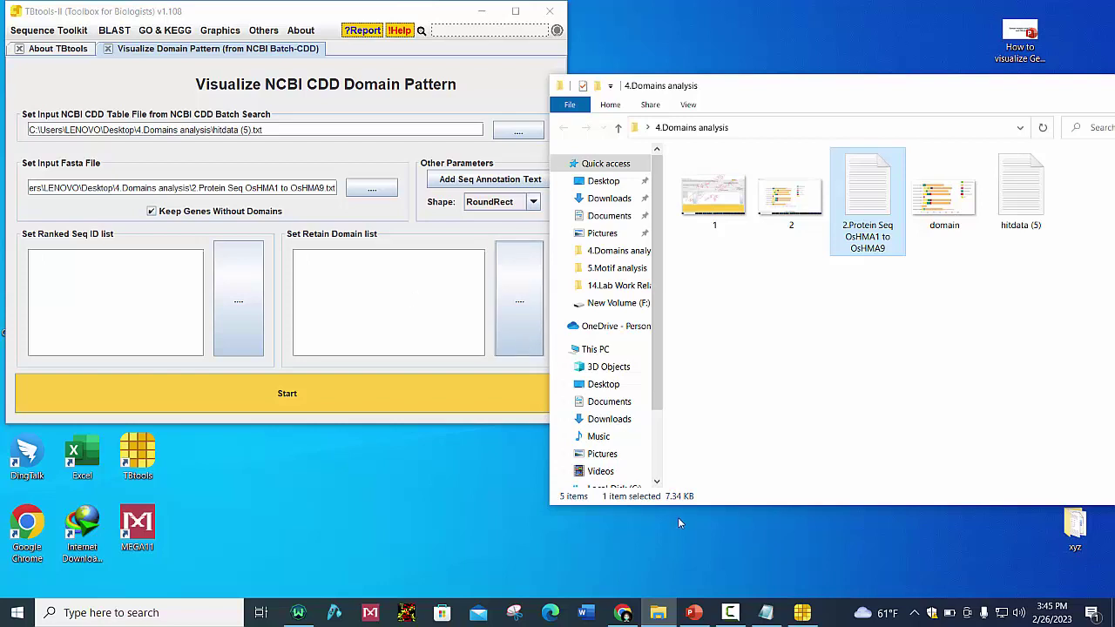
Copy the HSP1–HSP9 ID list from Notepad and return to TBtools.
click(766, 614)
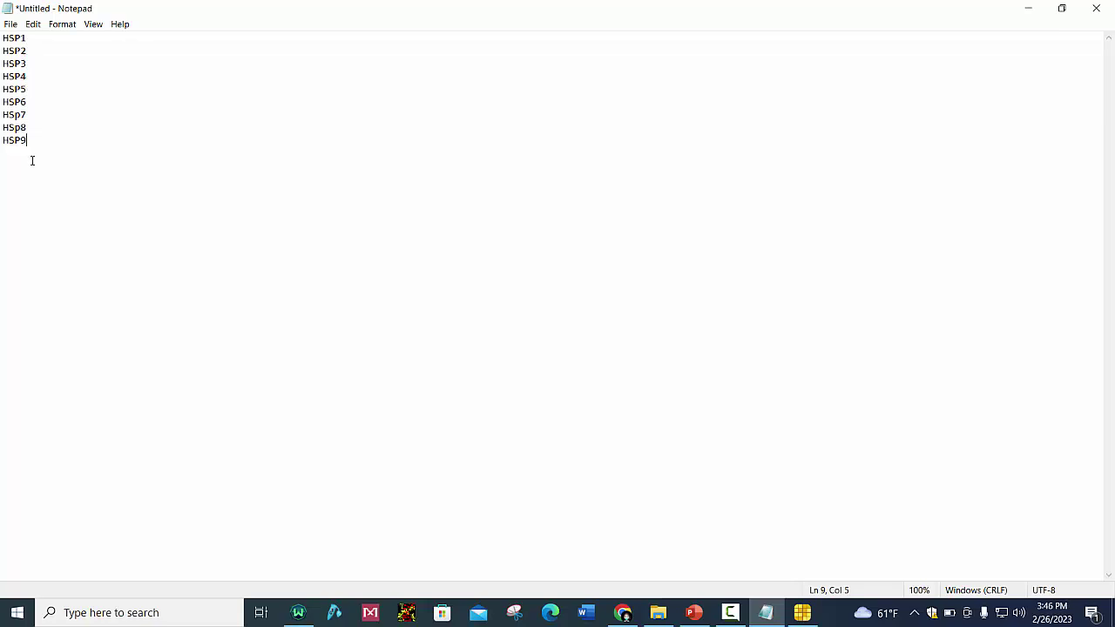
mouse_move(32, 160)
mouse_down()
mouse_move(22, 43)
mouse_move(3, 37)
mouse_up()
key(ctrl+c)
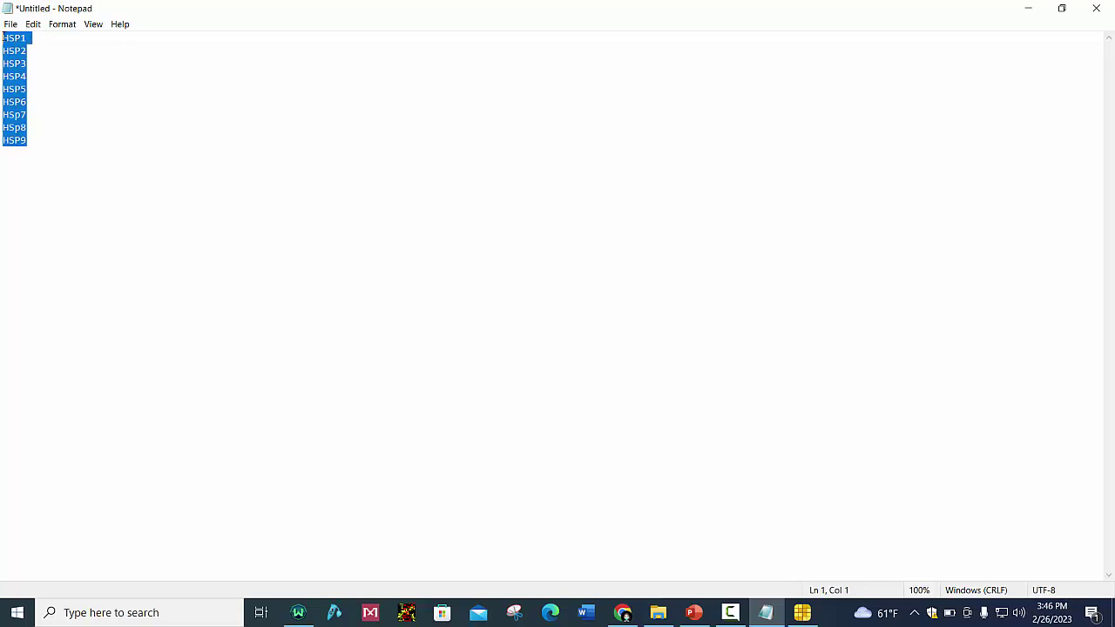
click(802, 612)
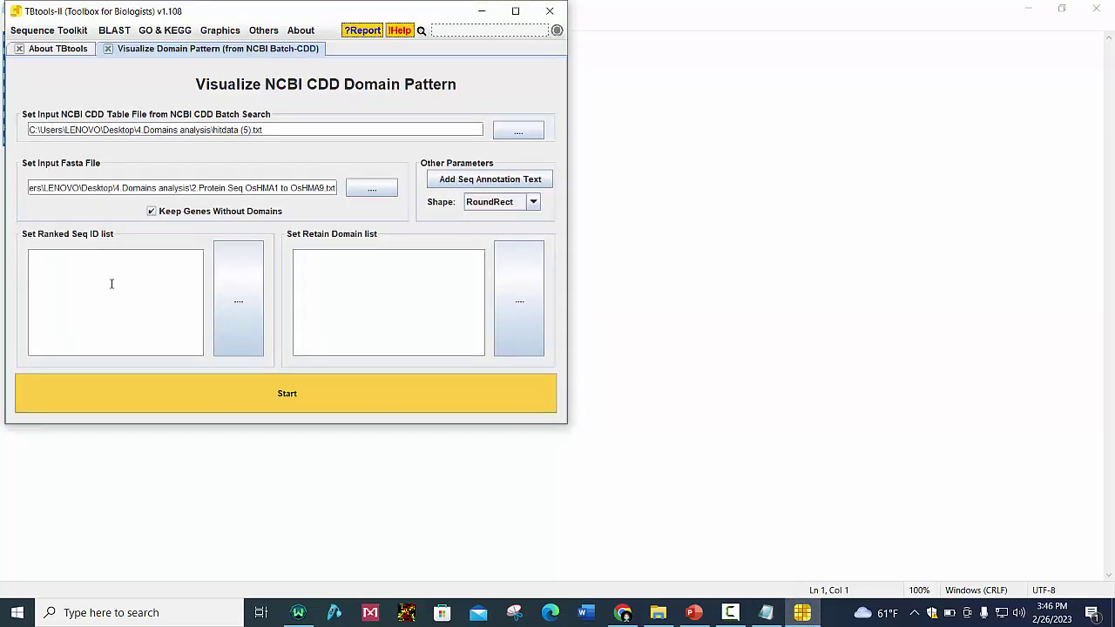
Paste HSP1–HSP9 into the Ranked Seq ID list, draw the graph, and maximize its window.
click(111, 283)
key(ctrl+v)
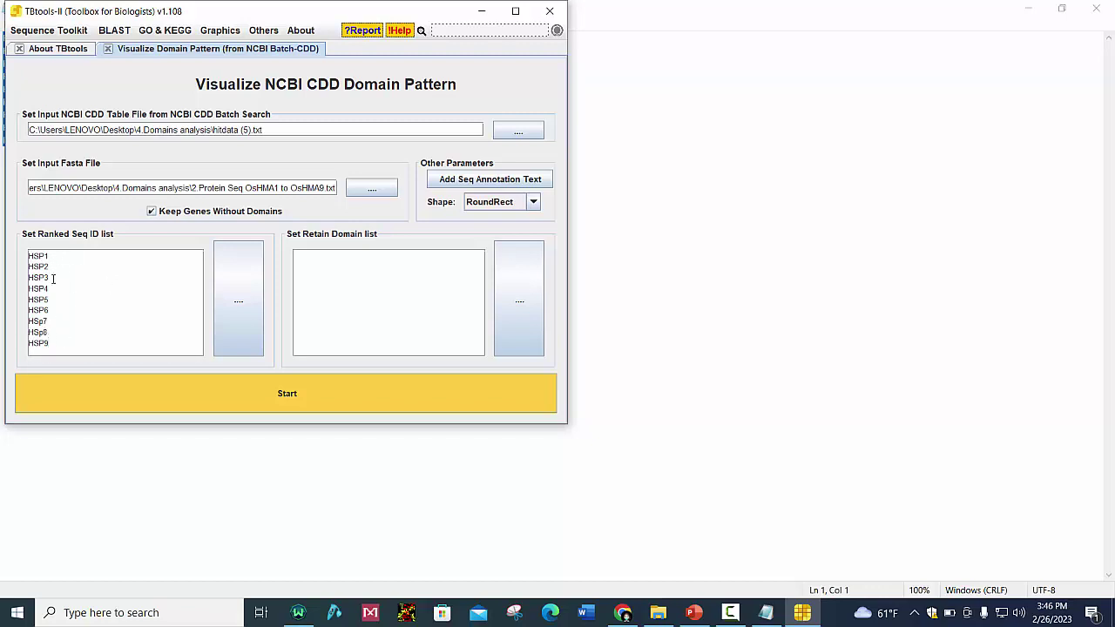
click(291, 395)
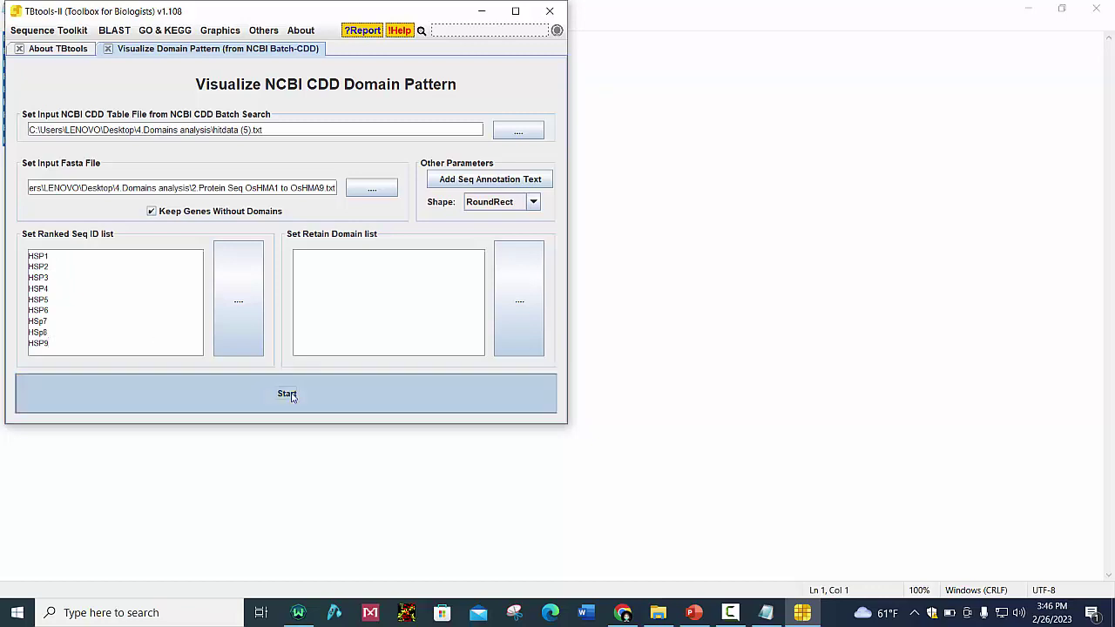
click(522, 10)
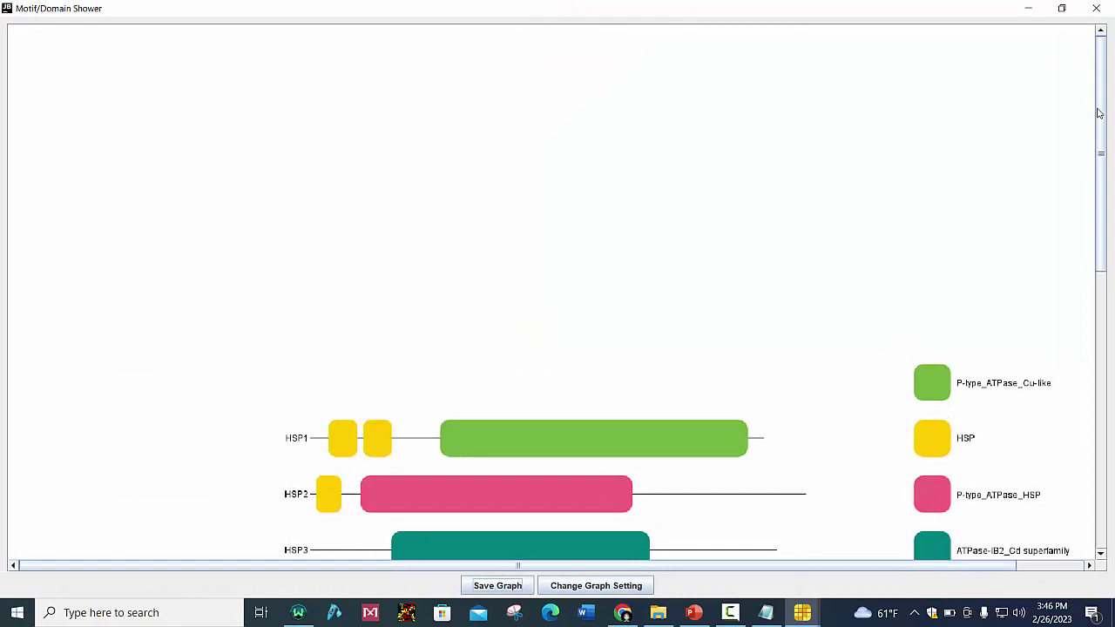
drag(1100, 132, 1106, 305)
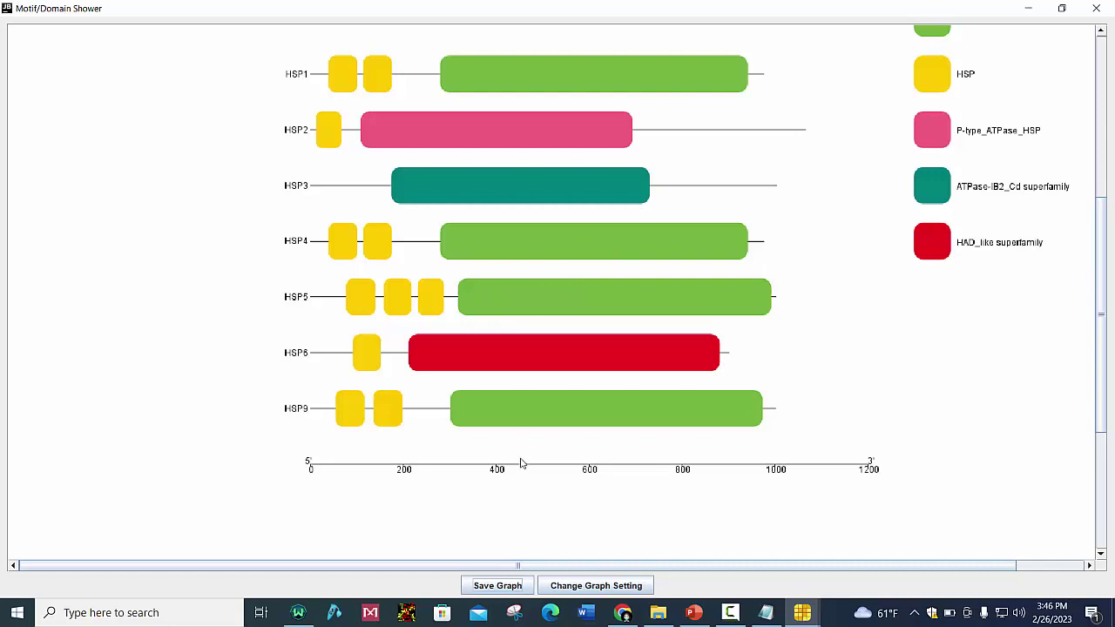
Set the graph width and height to 1200 and refresh the domain graph.
click(571, 587)
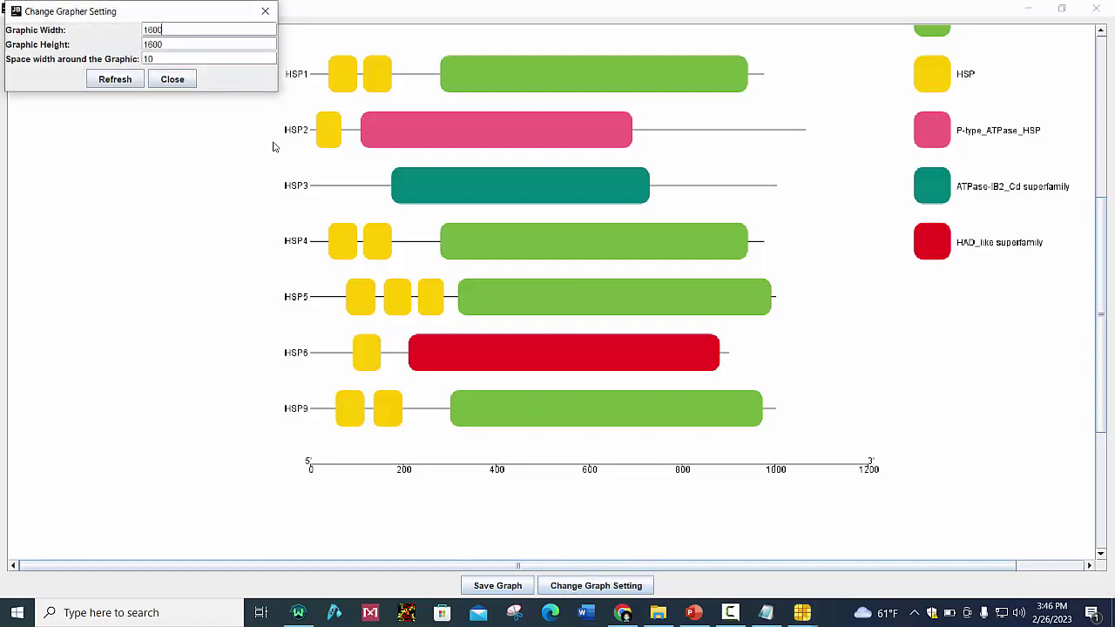
drag(198, 29, 137, 21)
text(1200)
drag(168, 42, 124, 43)
text(12)
text(0)
click(123, 82)
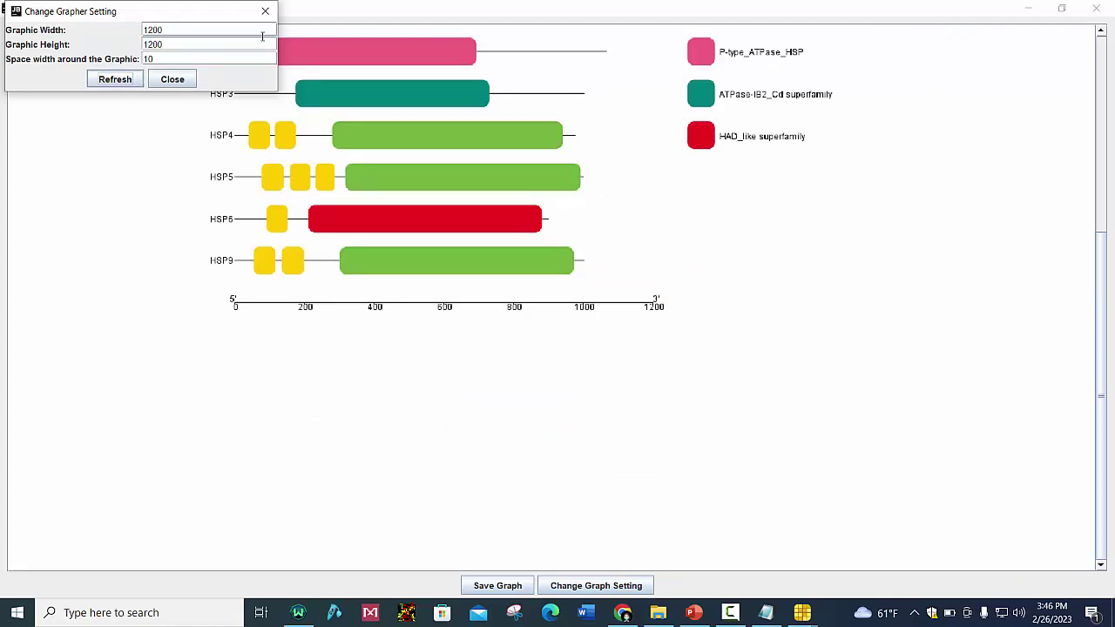
click(265, 15)
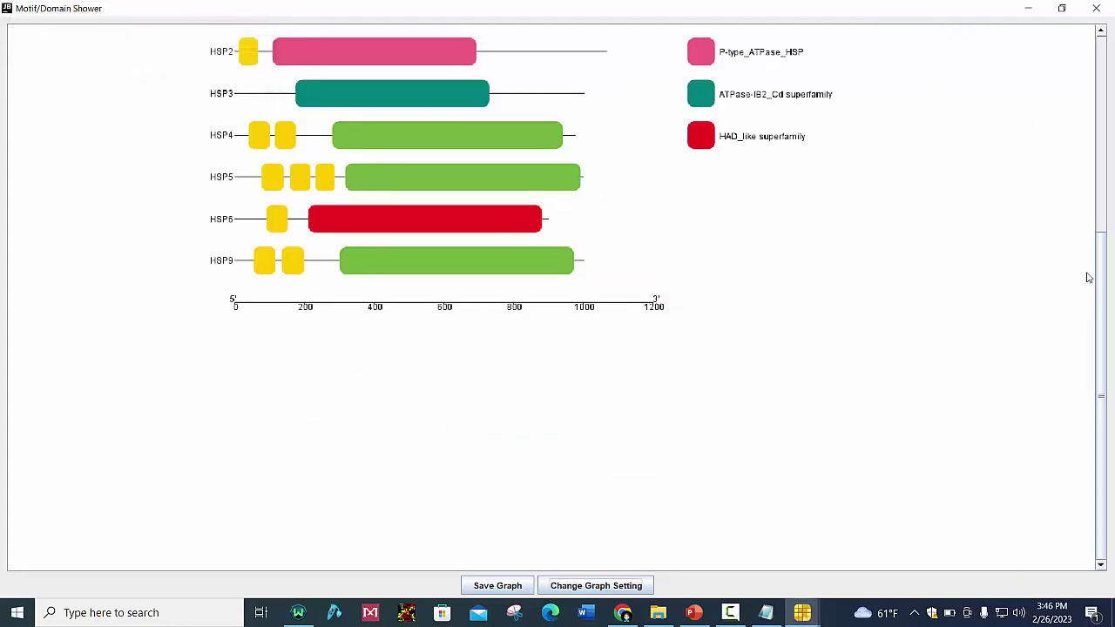
drag(1099, 285, 1106, 157)
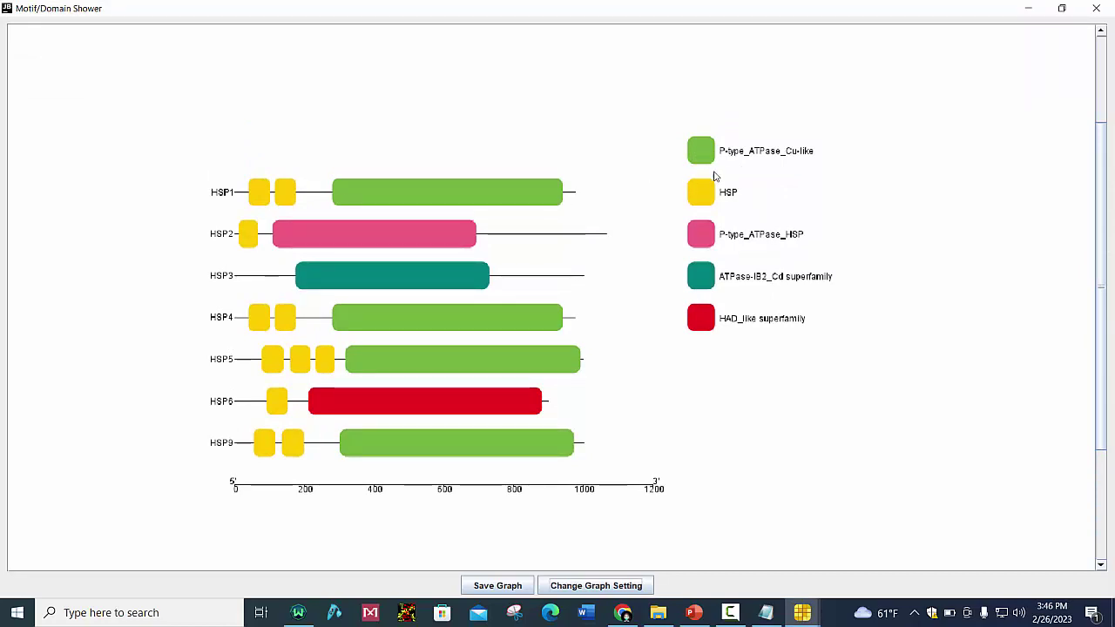
Recolour the P-type_ATPase_Cu-like domains purple.
click(700, 157)
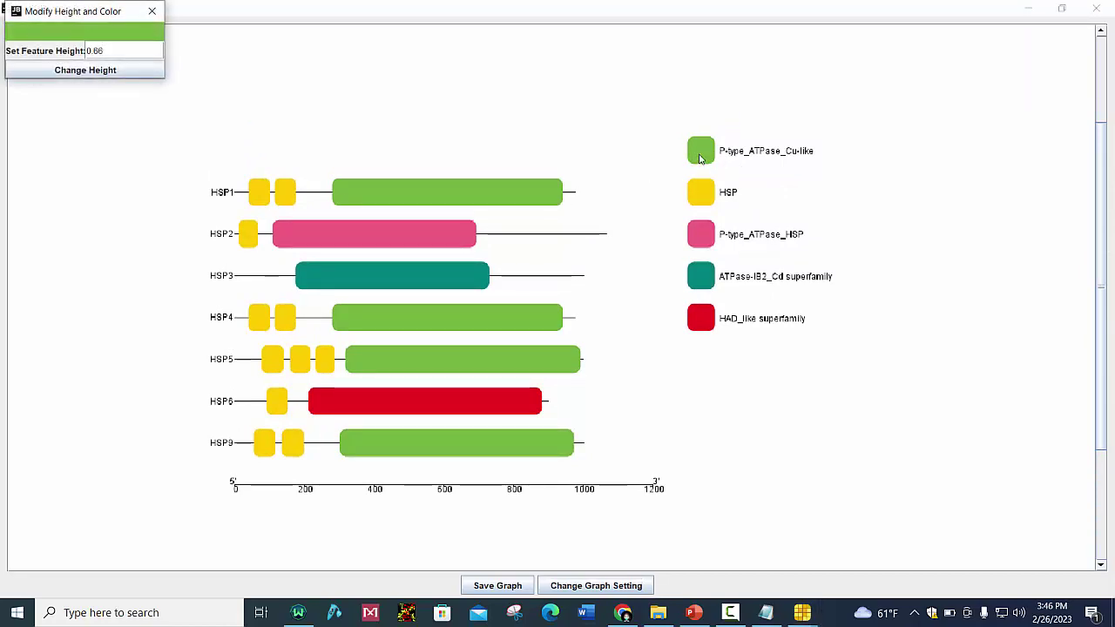
click(91, 35)
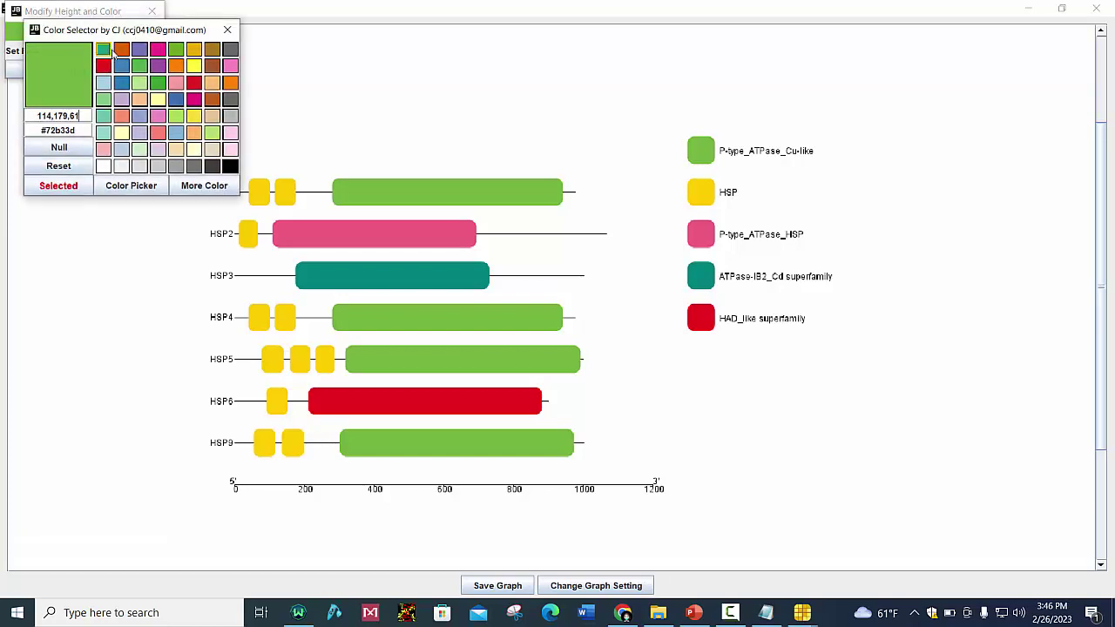
click(121, 50)
click(138, 53)
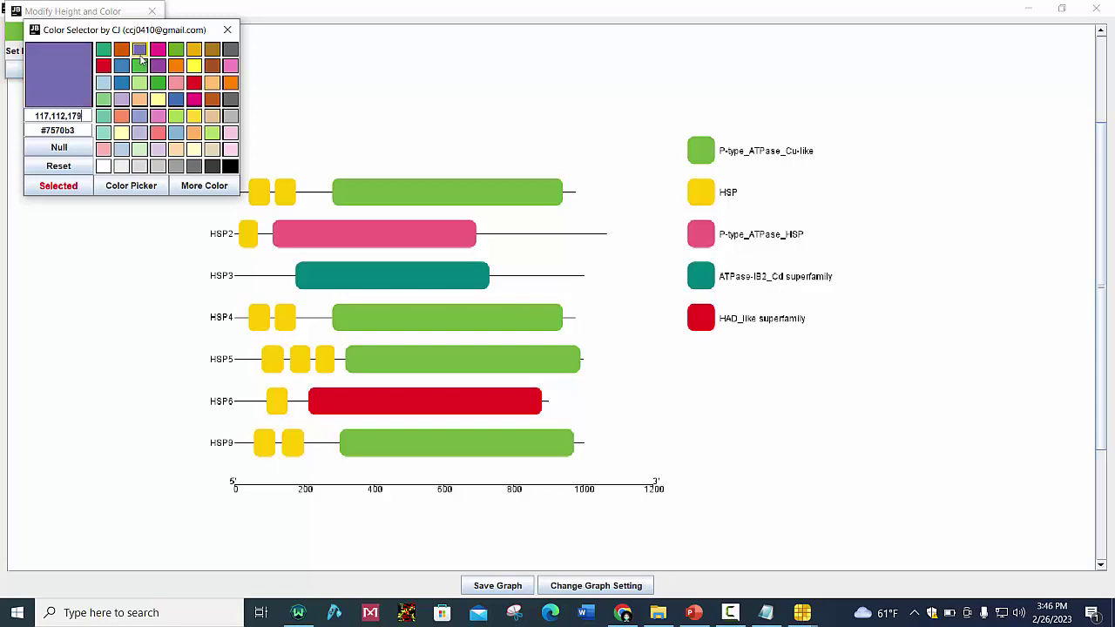
click(51, 190)
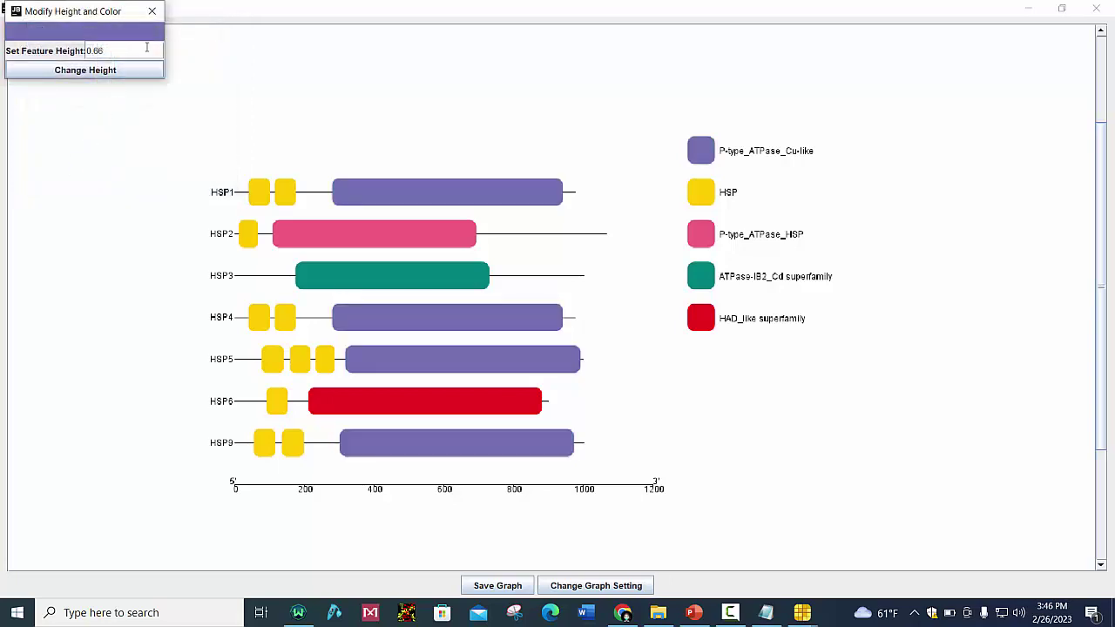
click(151, 10)
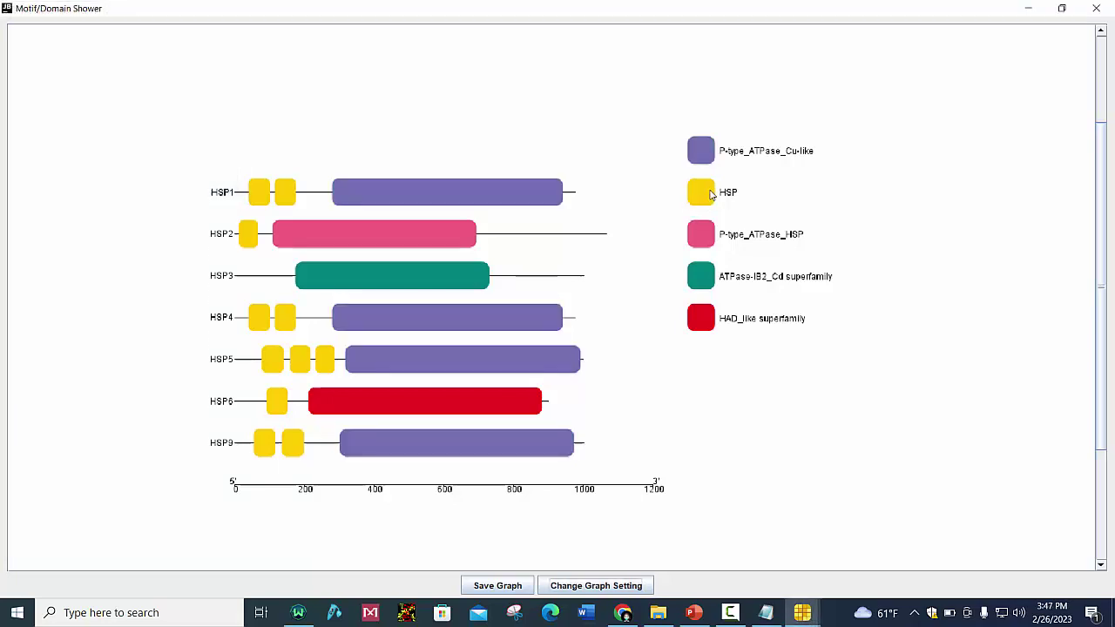
Recolour the P-type_ATPase_HSP domain light blue.
click(705, 237)
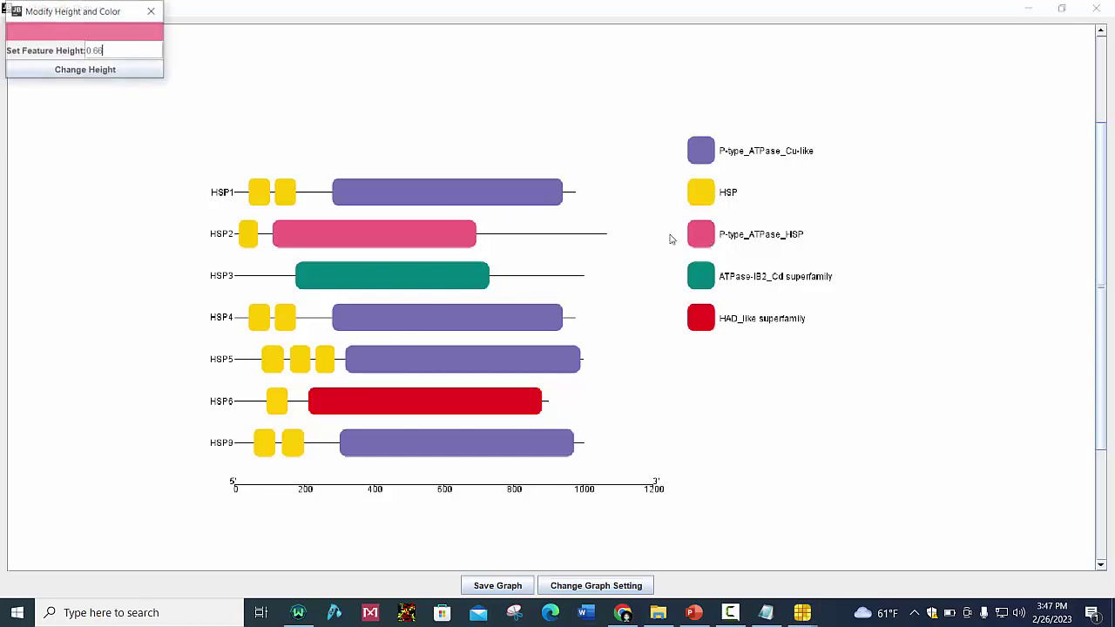
click(85, 30)
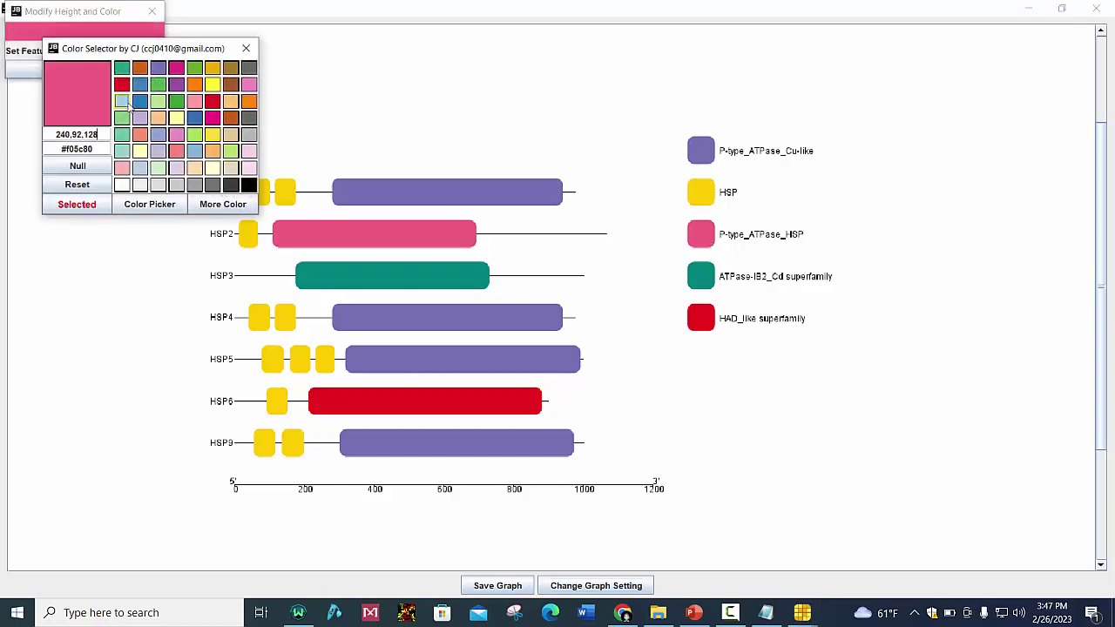
click(122, 101)
click(86, 205)
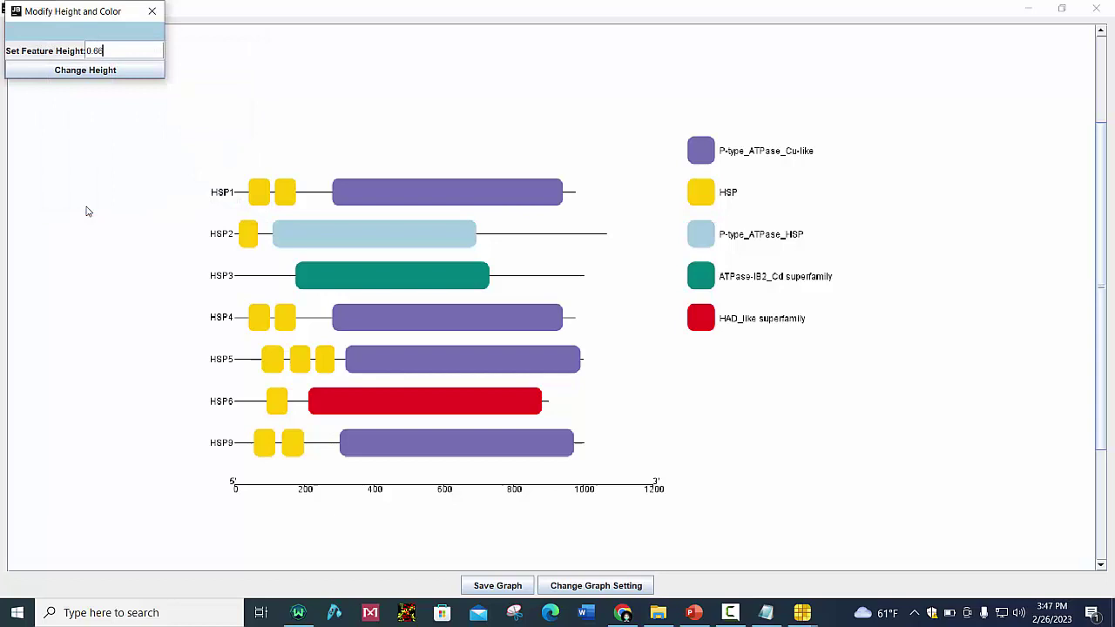
click(157, 11)
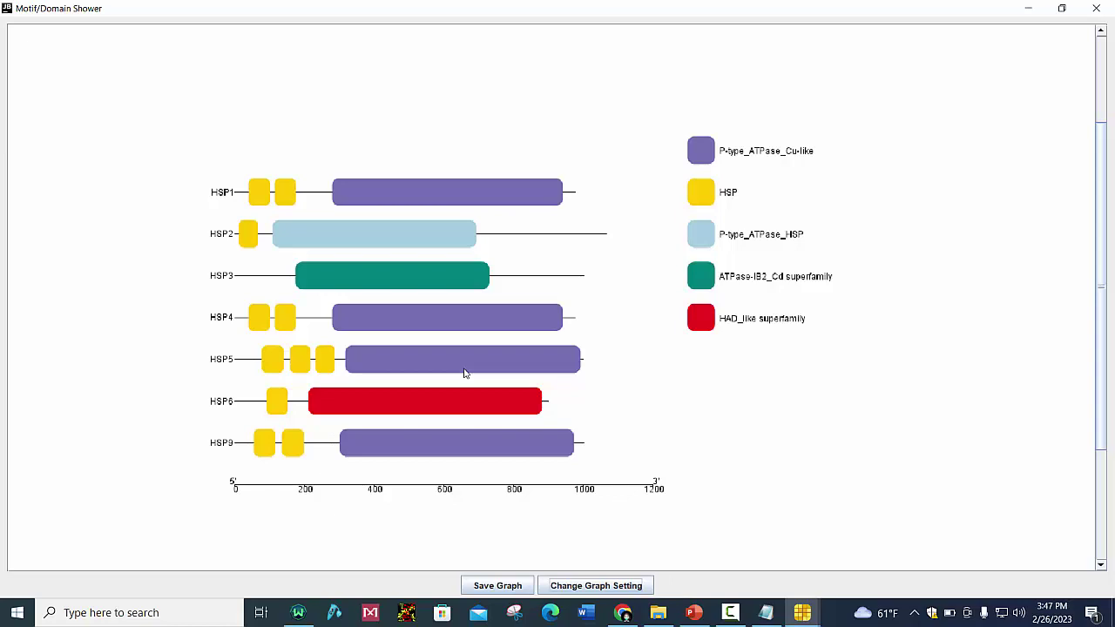
Save the graph as a JPG named 'domain analysis' on the Desktop.
click(512, 591)
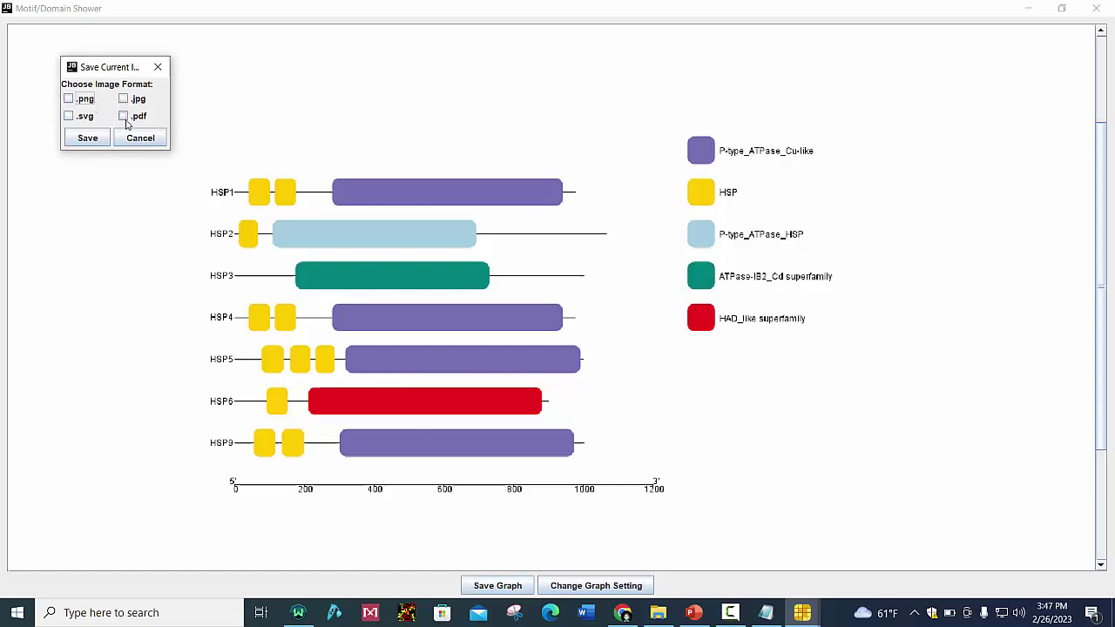
click(123, 99)
click(80, 142)
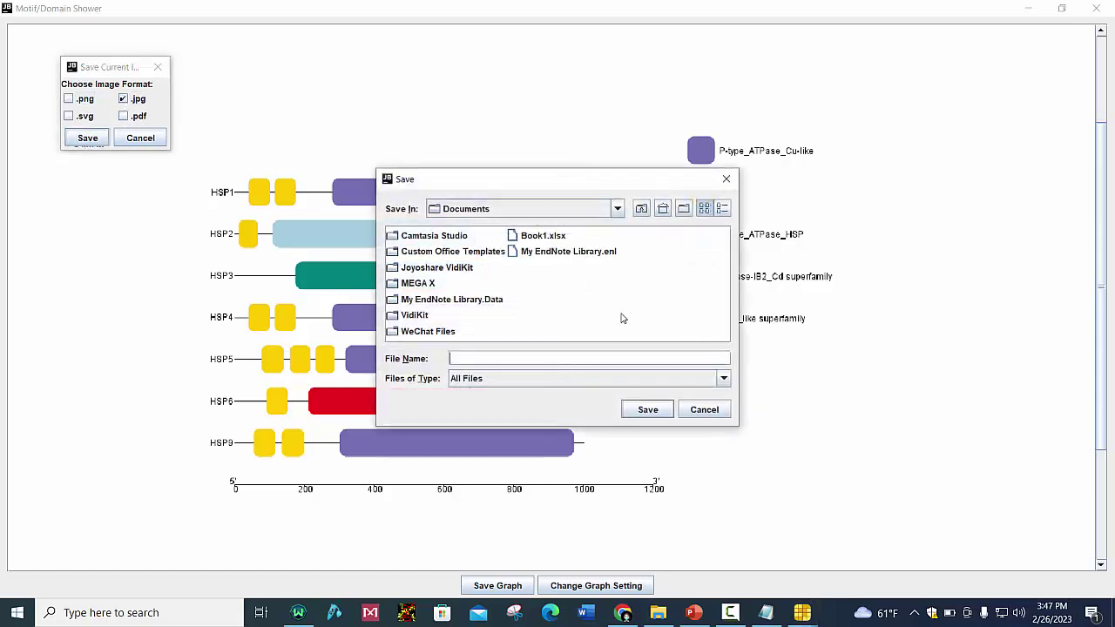
click(617, 211)
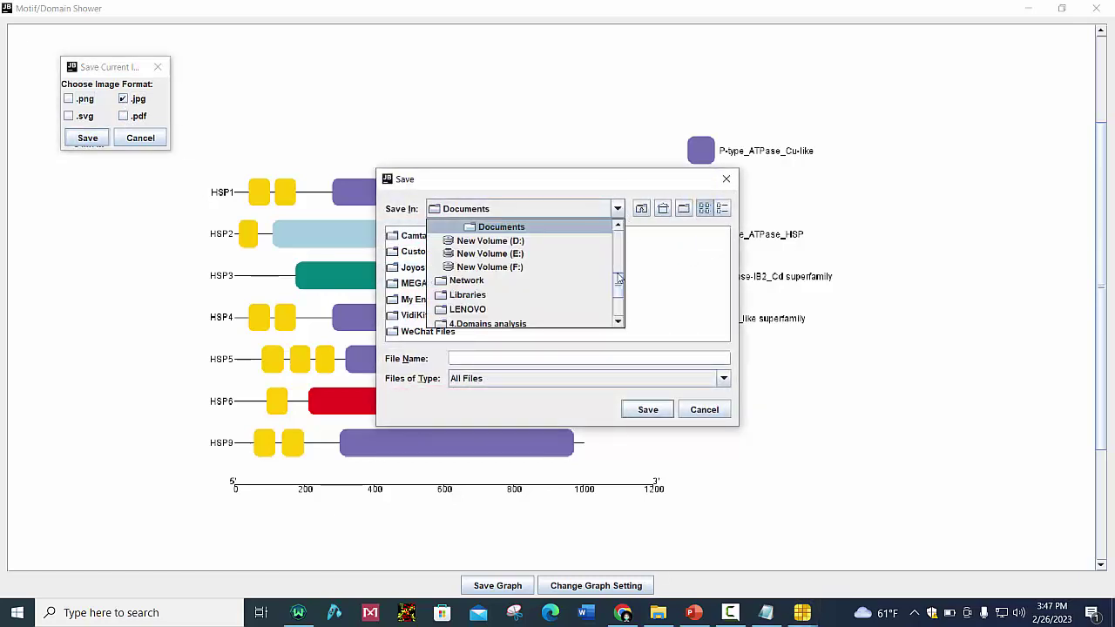
scroll(615, 240, up, 2)
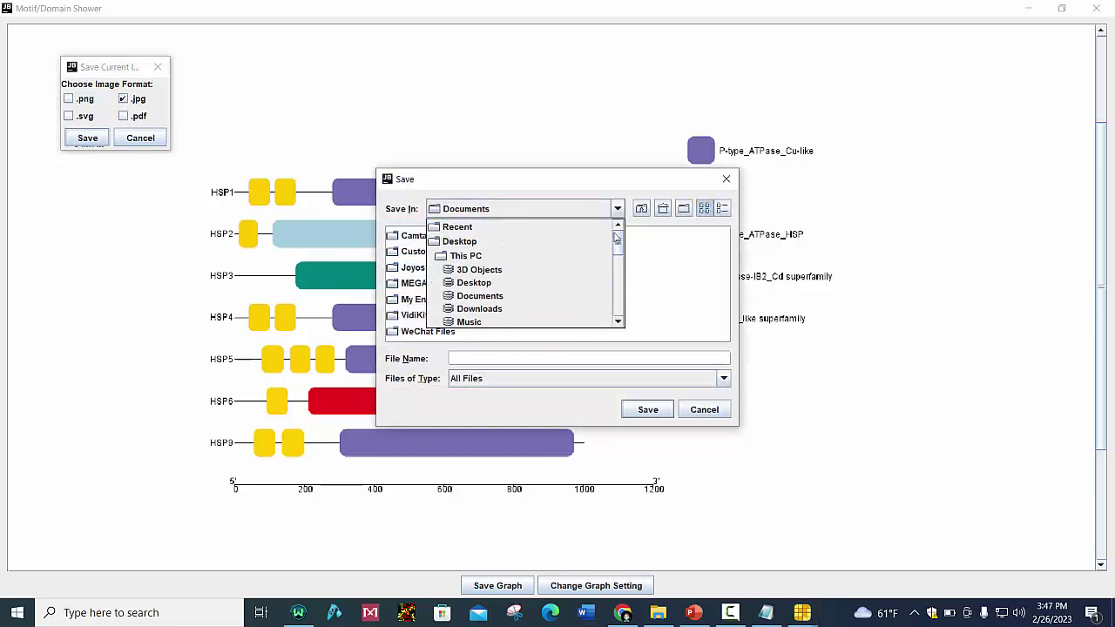
click(474, 282)
click(533, 355)
text(doma)
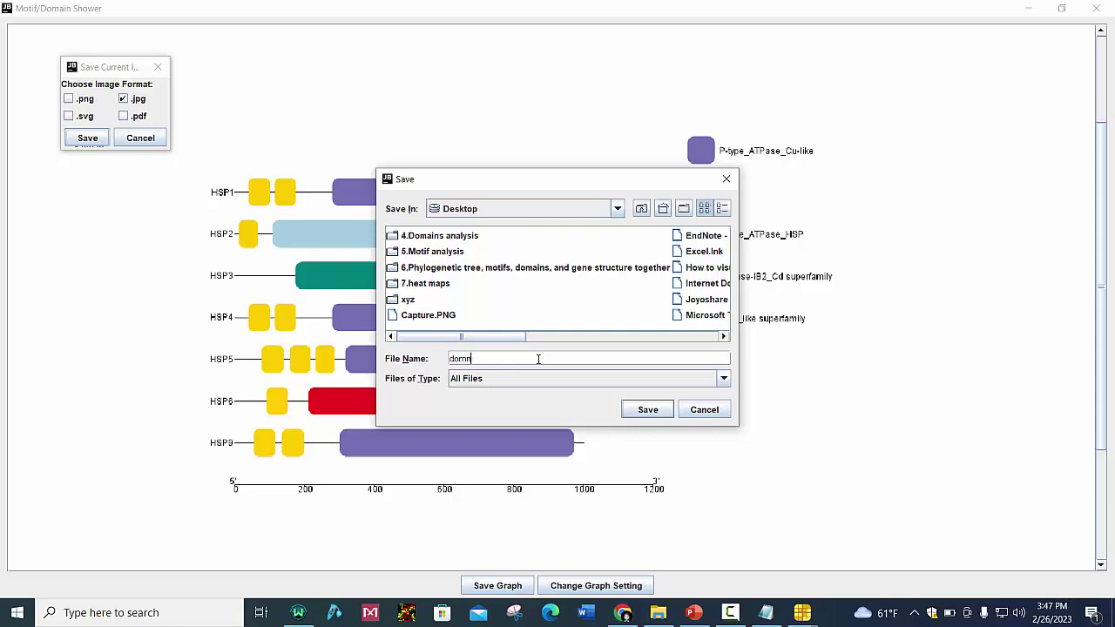
text(in analysis)
click(659, 411)
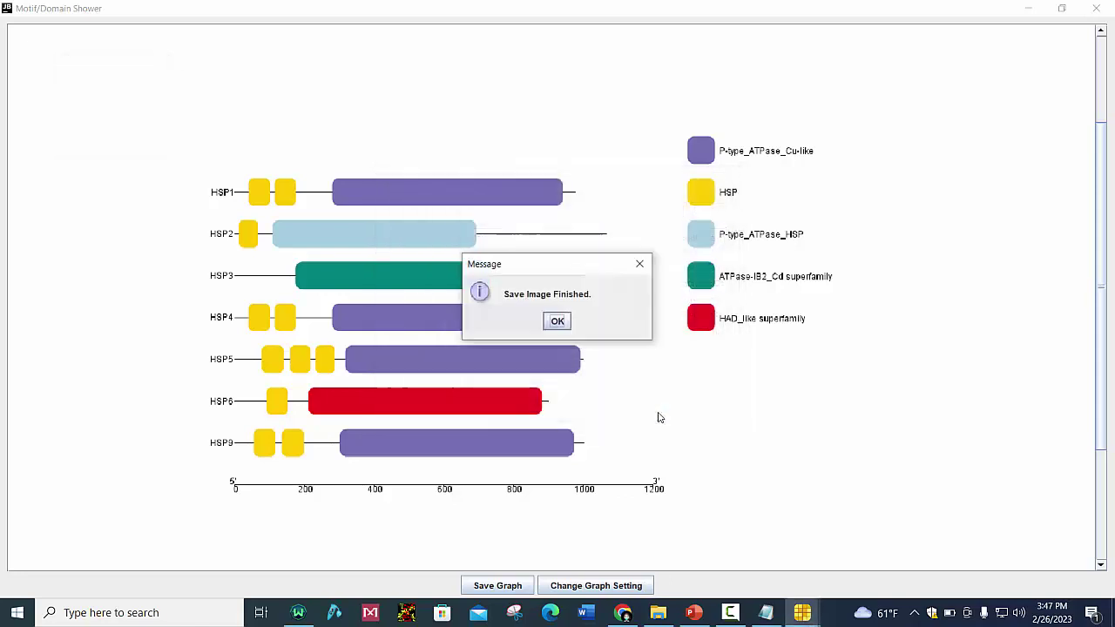
click(557, 322)
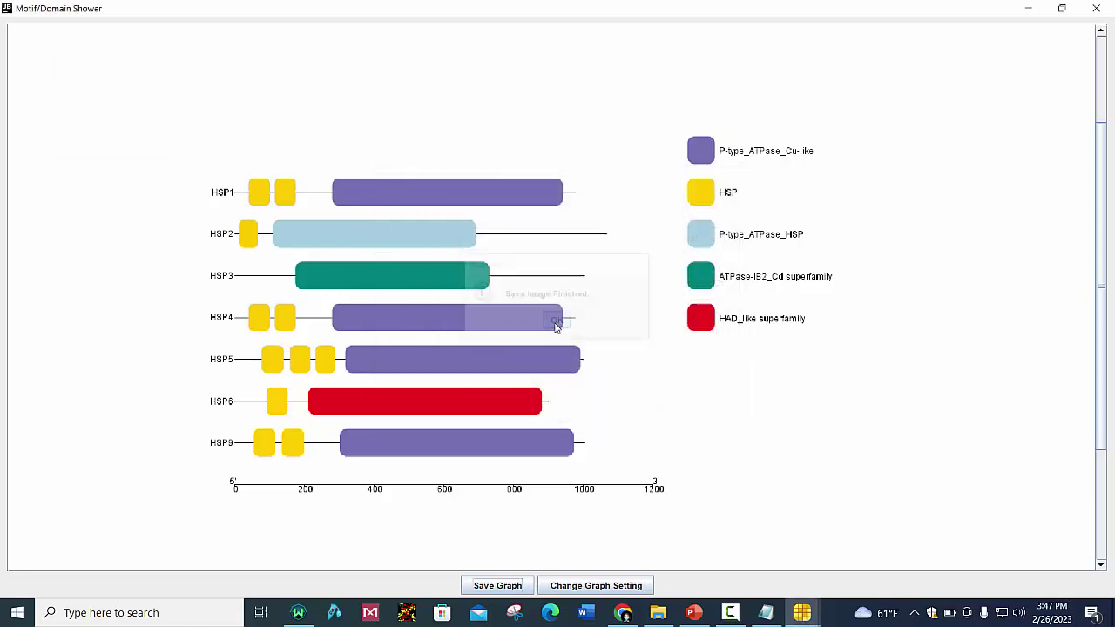
Clear the TBtools windows away and open domain analysis.jpg from the desktop, zooming in.
click(1028, 7)
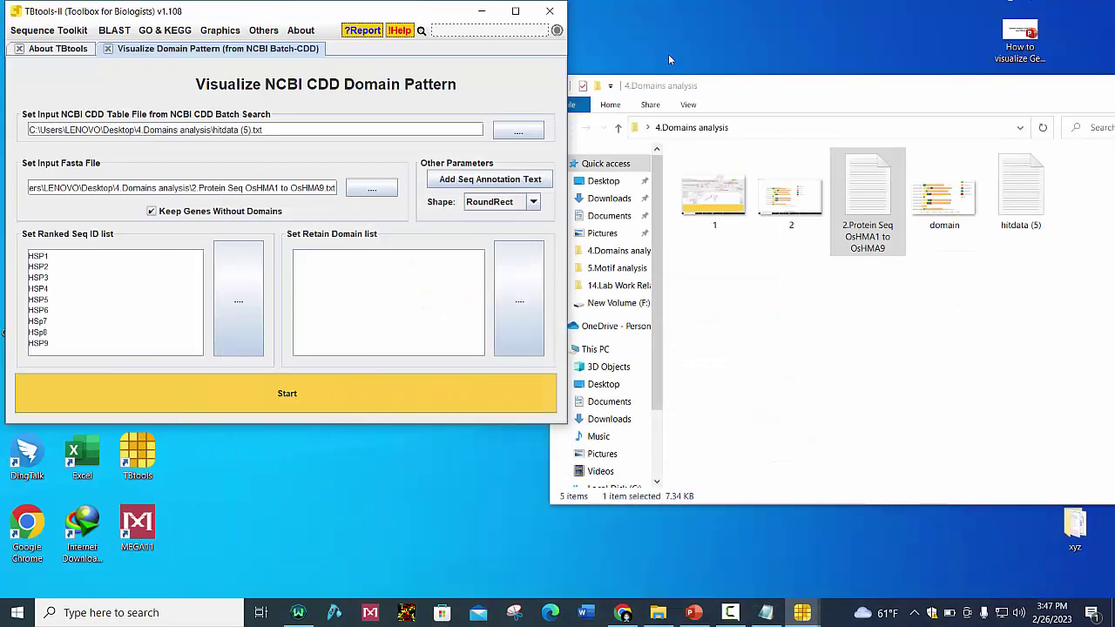
drag(1040, 87, 593, 590)
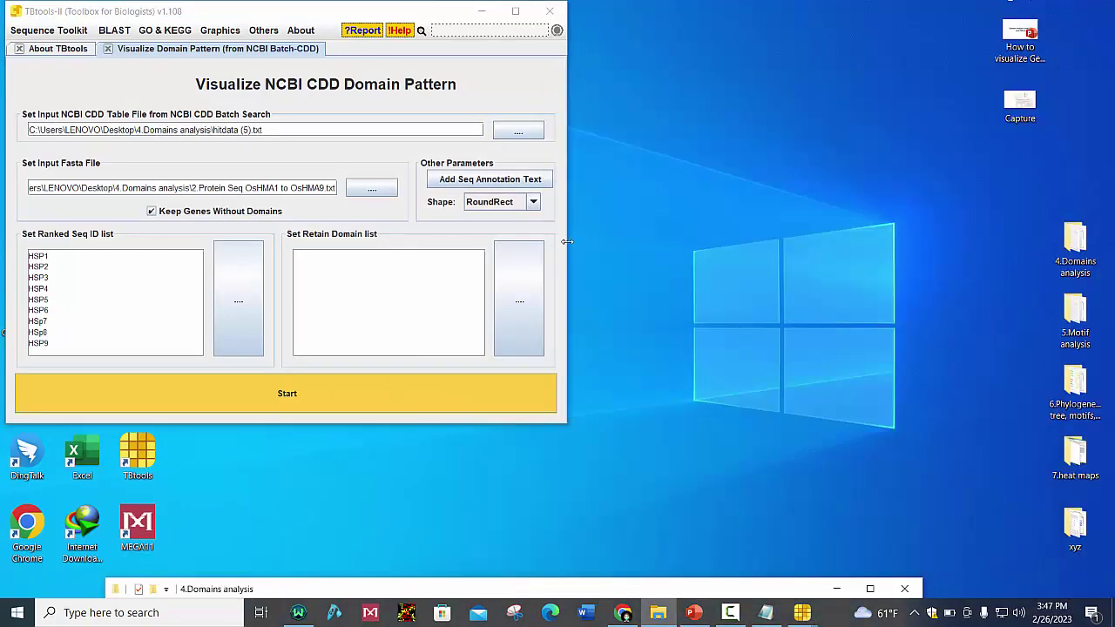
click(483, 11)
double_click(195, 172)
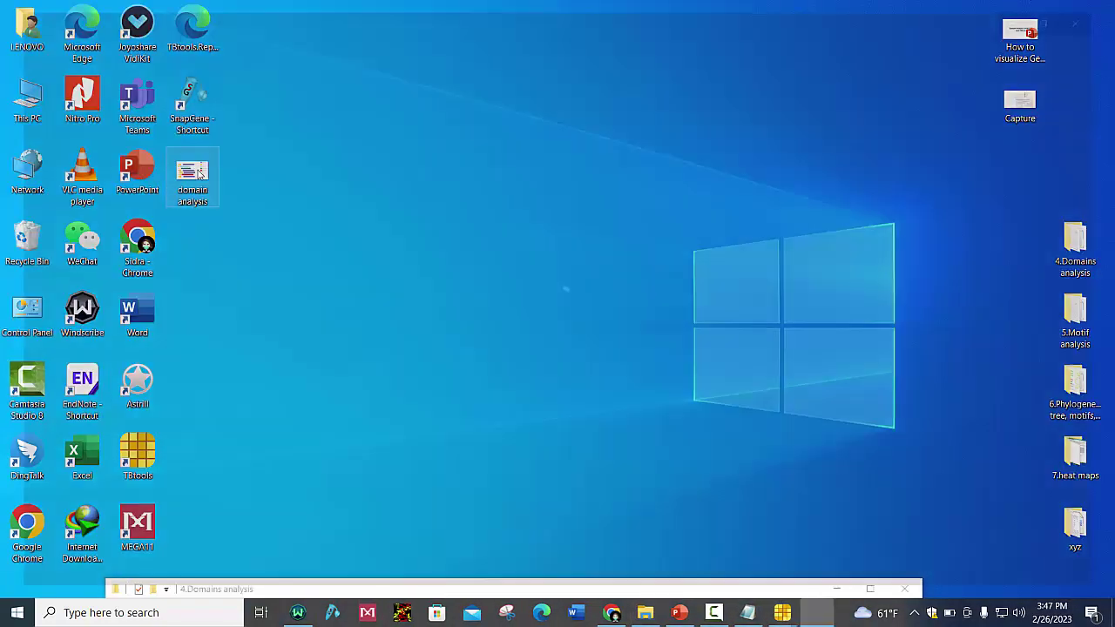
scroll(730, 262, up, 2)
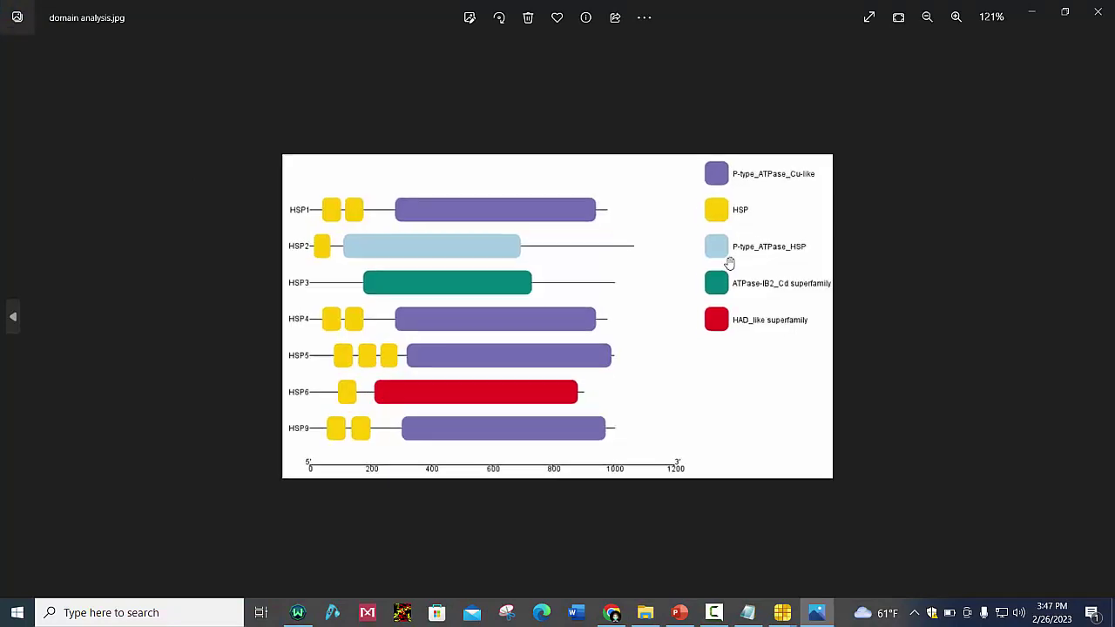
scroll(730, 262, up, 3)
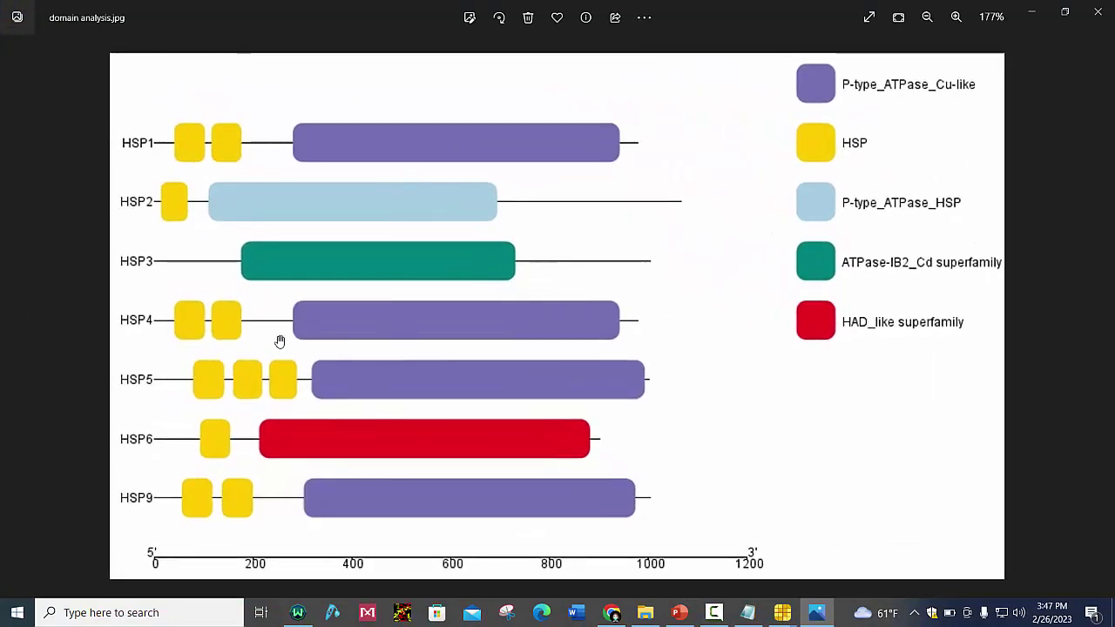